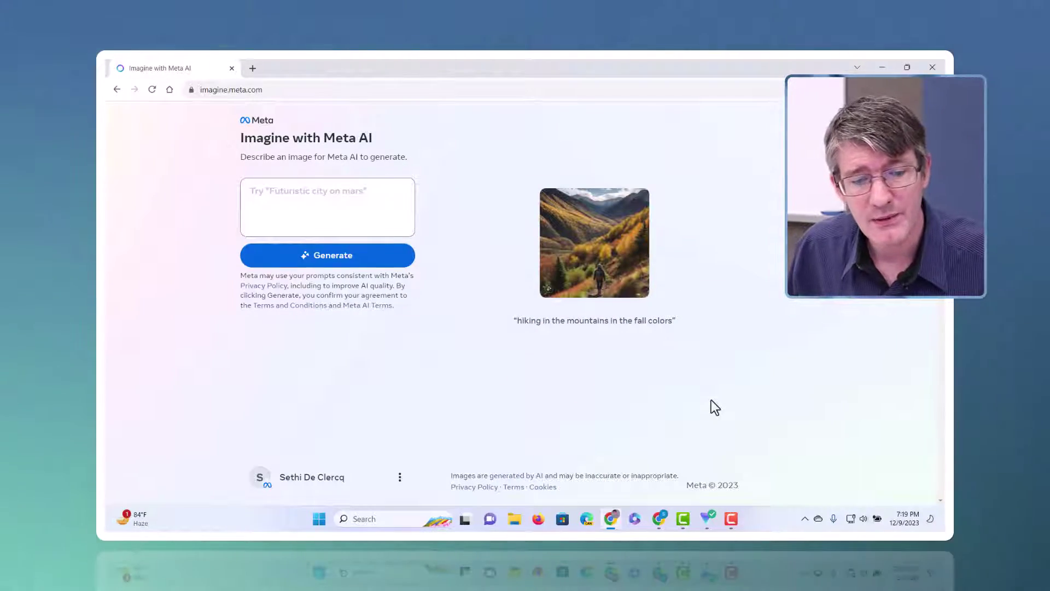
# Generate watercolour trees from 'Christmas tree in aquarelle watercolour style.' and preview all four results
pyautogui.write('Christmas tree in aquarelle watercolour style.')
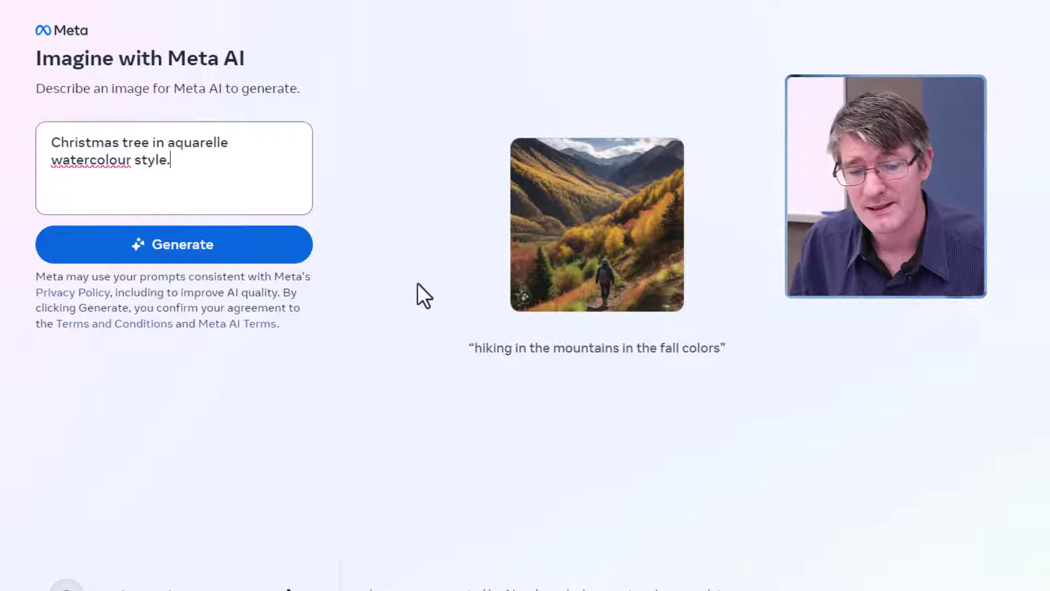
pyautogui.click(264, 231)
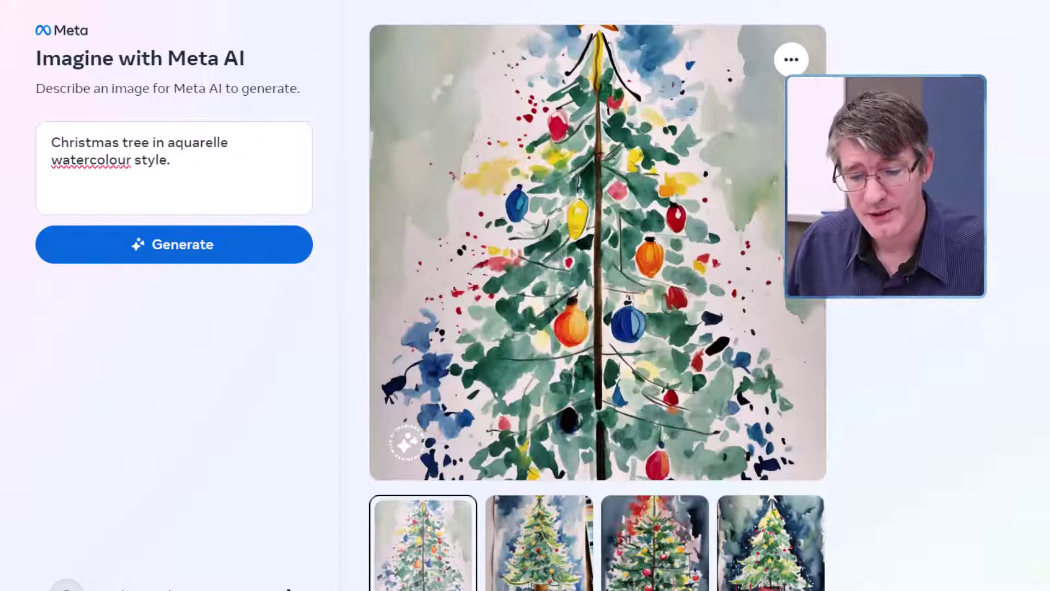
pyautogui.click(530, 568)
pyautogui.click(677, 569)
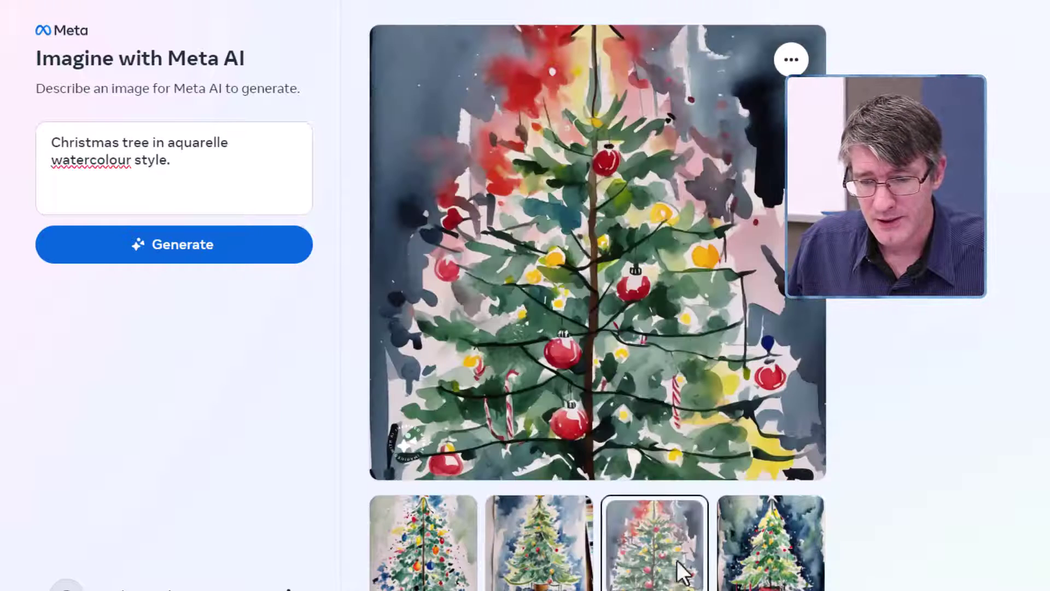
pyautogui.click(556, 558)
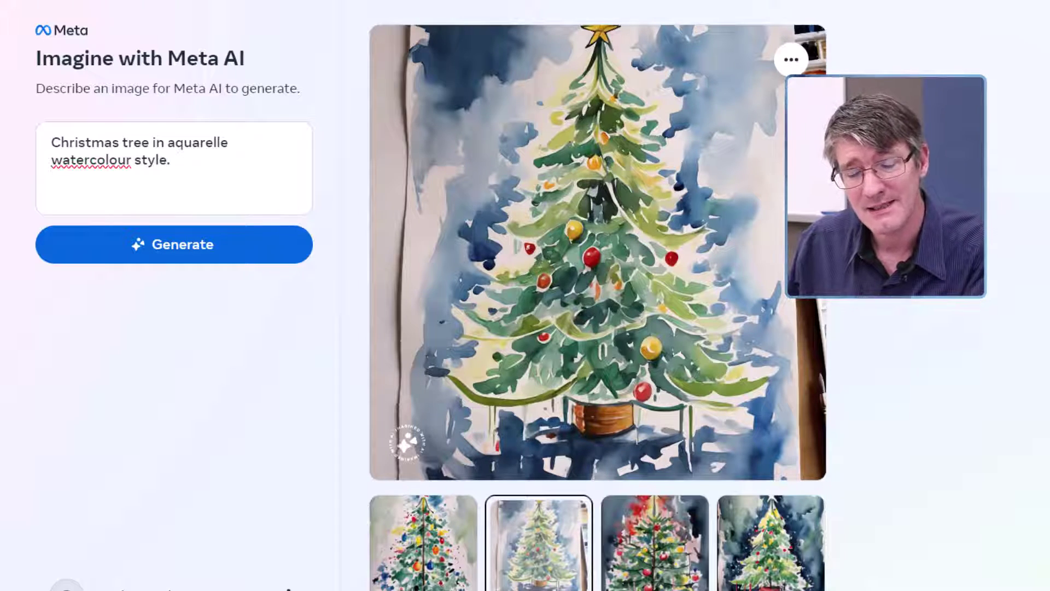
pyautogui.click(762, 562)
pyautogui.click(661, 562)
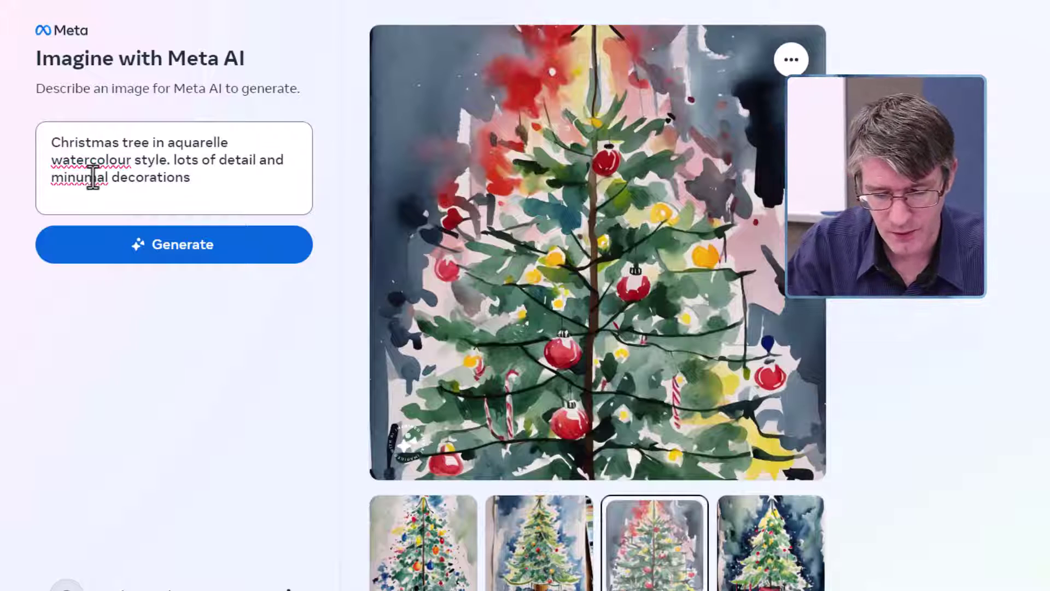
# Correct the prompt to 'minimal decorations' and append '. transparent background'
pyautogui.press('BackSpace')
pyautogui.press('BackSpace')
pyautogui.write('im')
pyautogui.press('Delete')
pyautogui.press('Return')
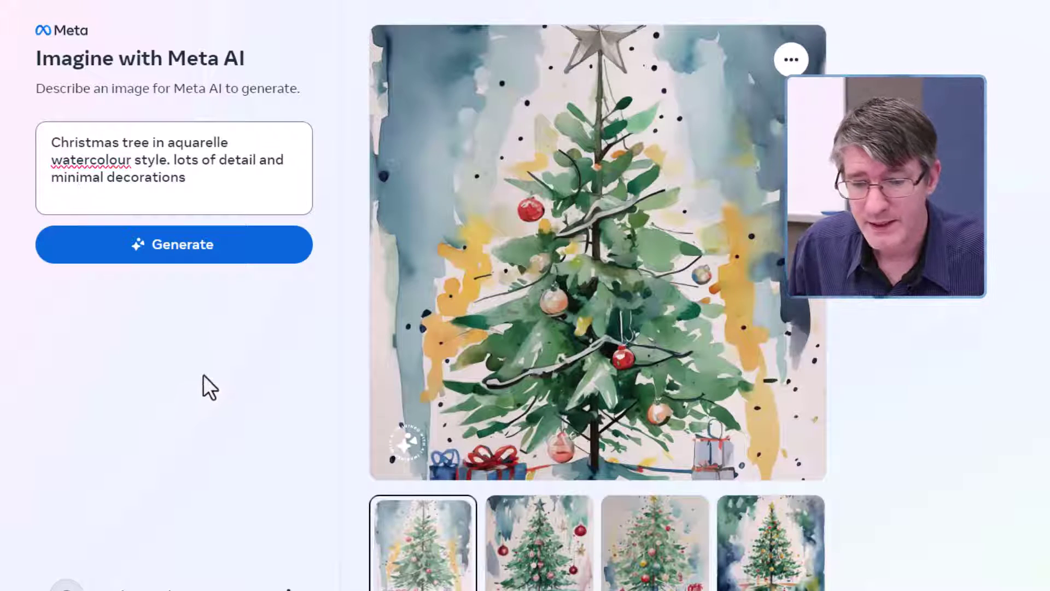
pyautogui.click(555, 558)
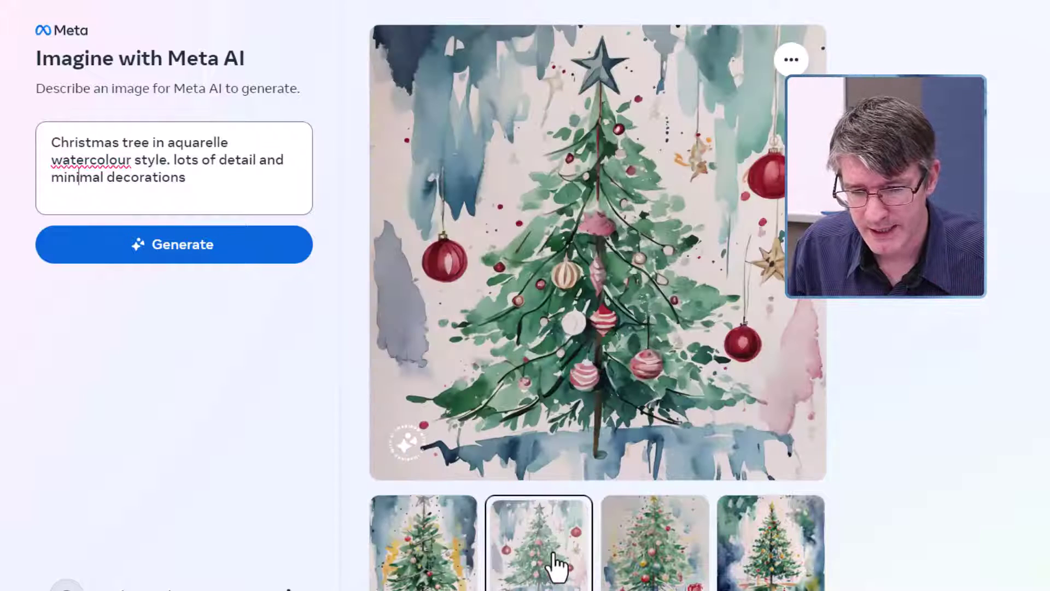
pyautogui.write('. transparent bacground')
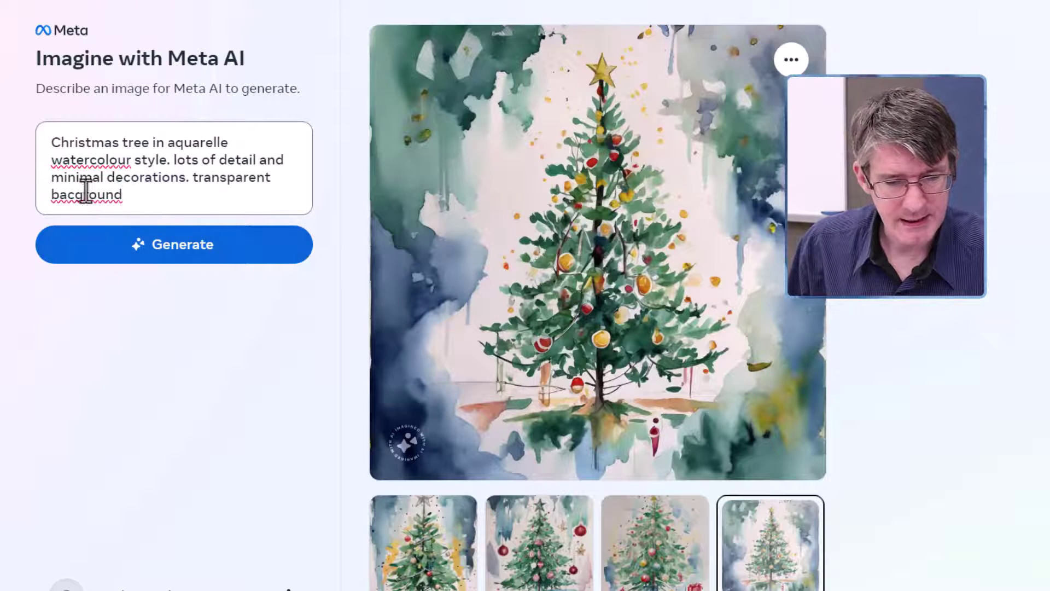
pyautogui.click(72, 194)
pyautogui.write('k')
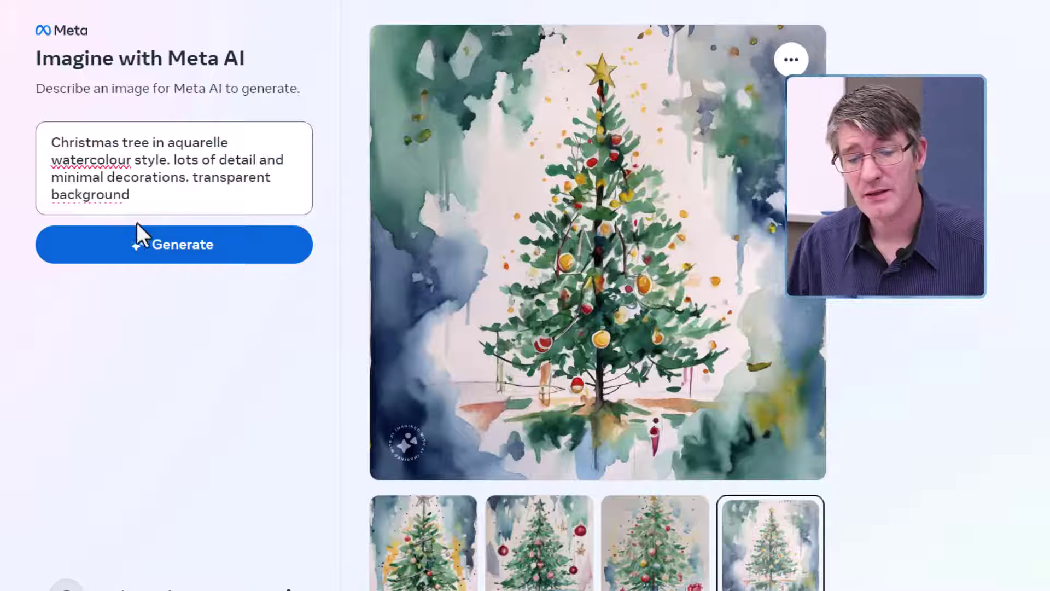
# Regenerate the trees from the revised prompt and compare the second, third and fourth images
pyautogui.click(141, 241)
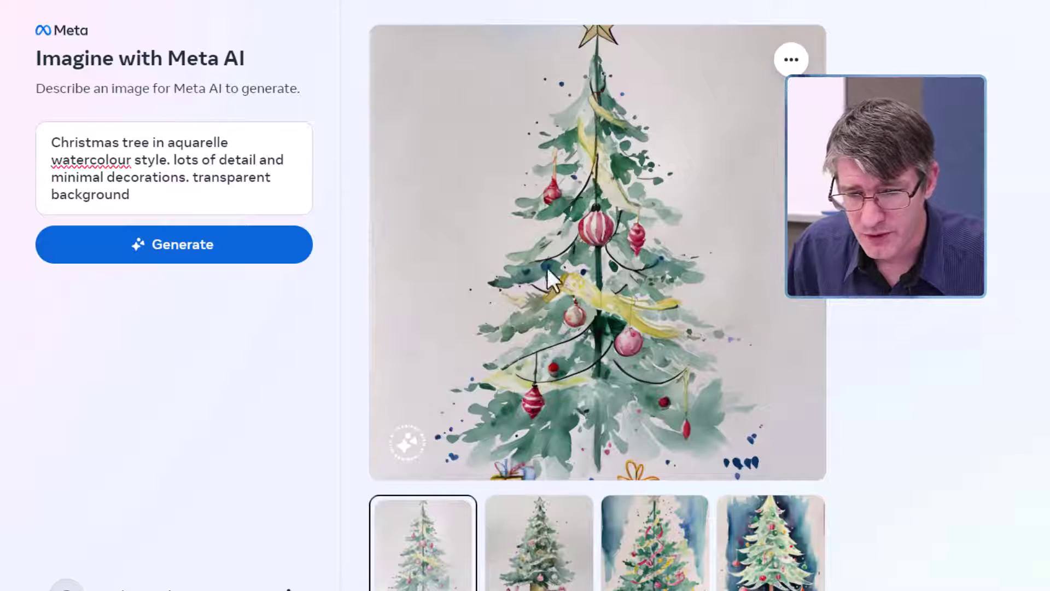
pyautogui.click(538, 551)
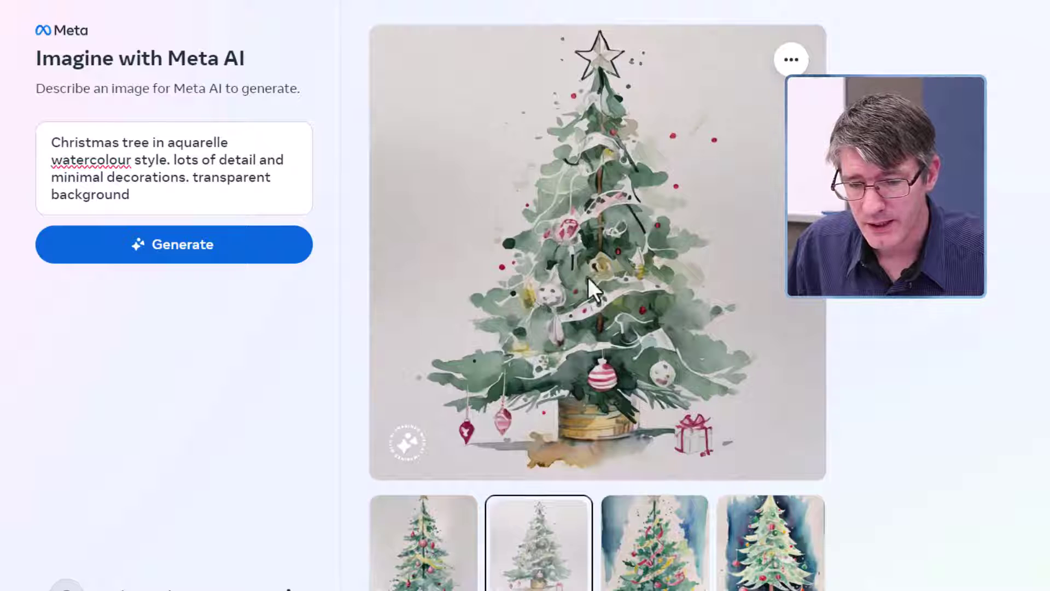
pyautogui.click(653, 563)
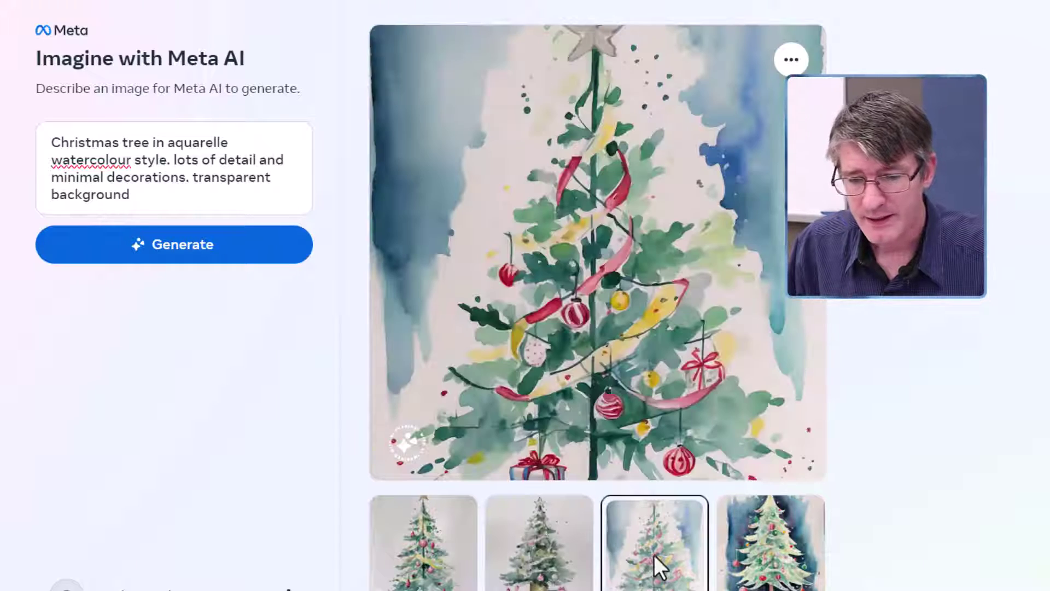
pyautogui.click(790, 574)
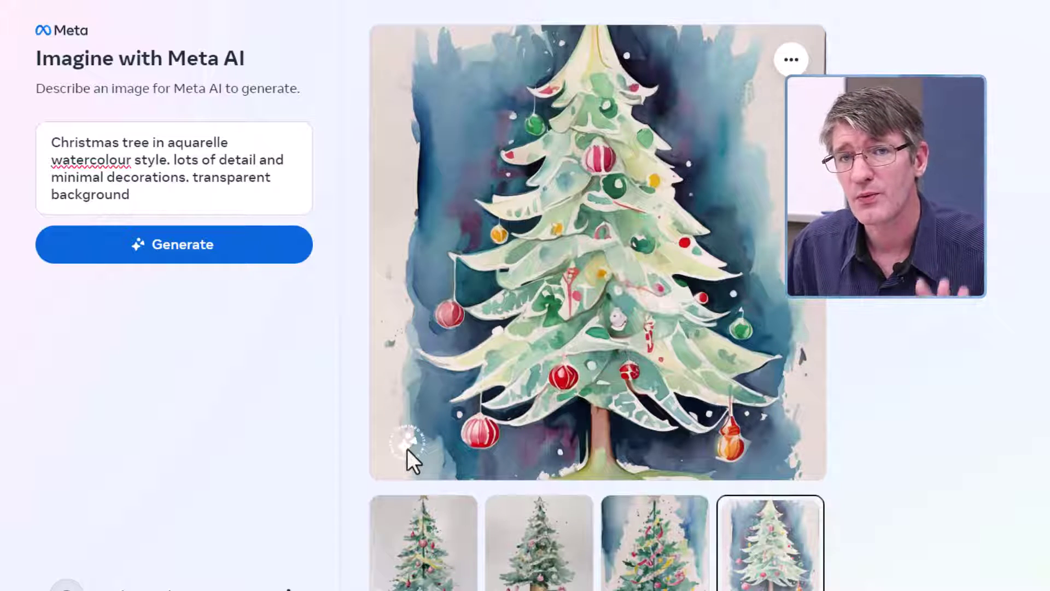
# Download the pale watercolour tree with the star and gift as a JPEG
pyautogui.click(534, 562)
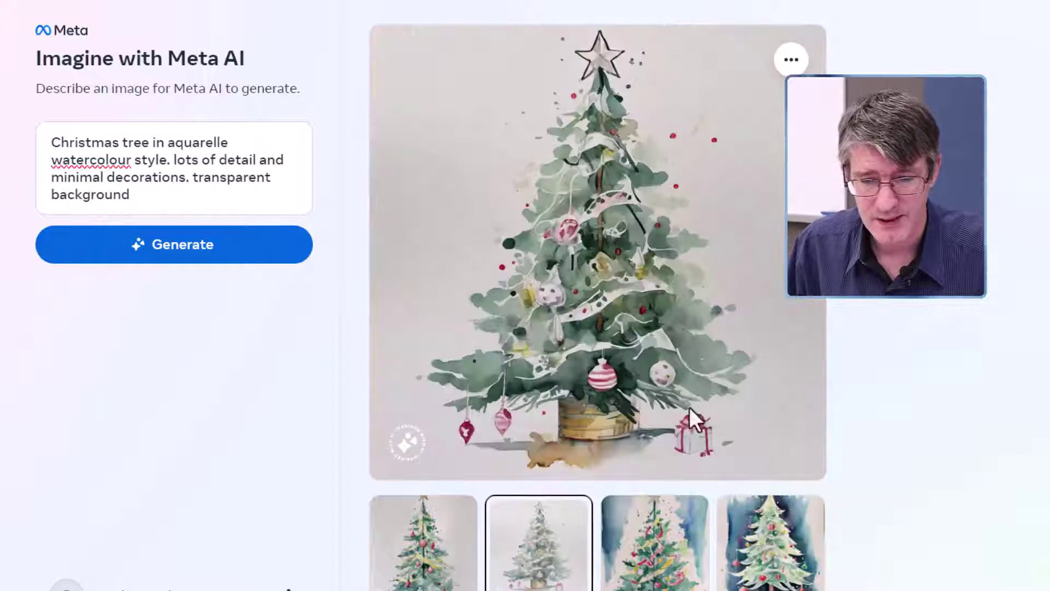
pyautogui.click(790, 60)
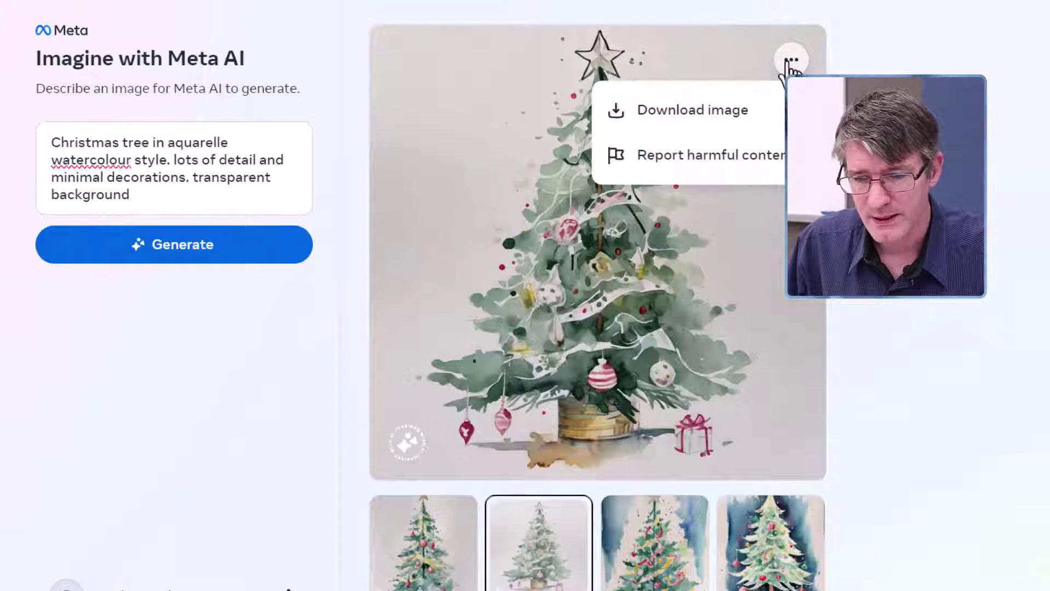
pyautogui.click(714, 114)
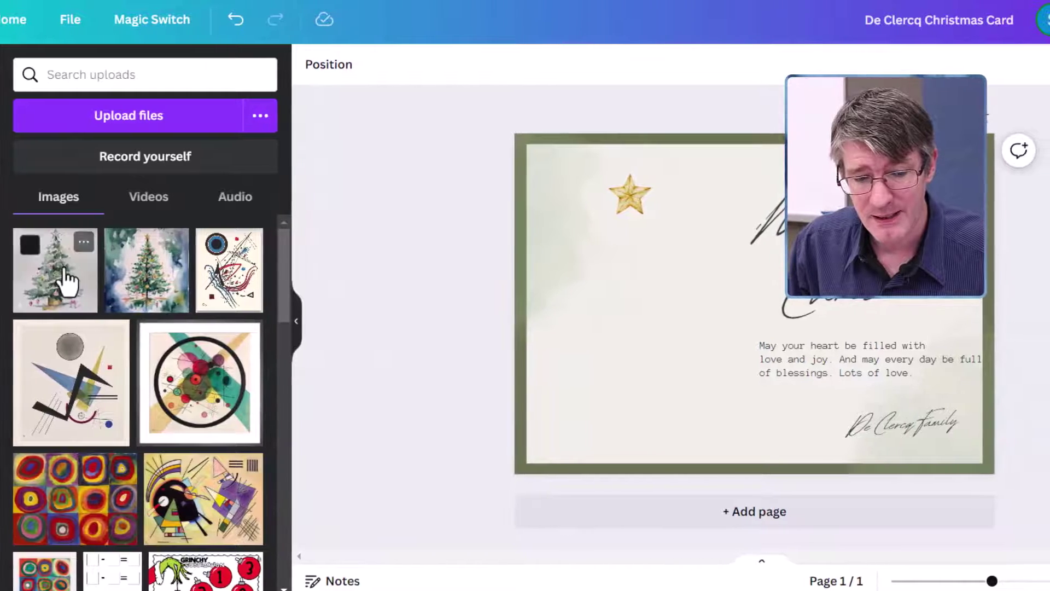
# Place the uploaded tree image on the card's left side, lowered and resized to fit
pyautogui.click(94, 277)
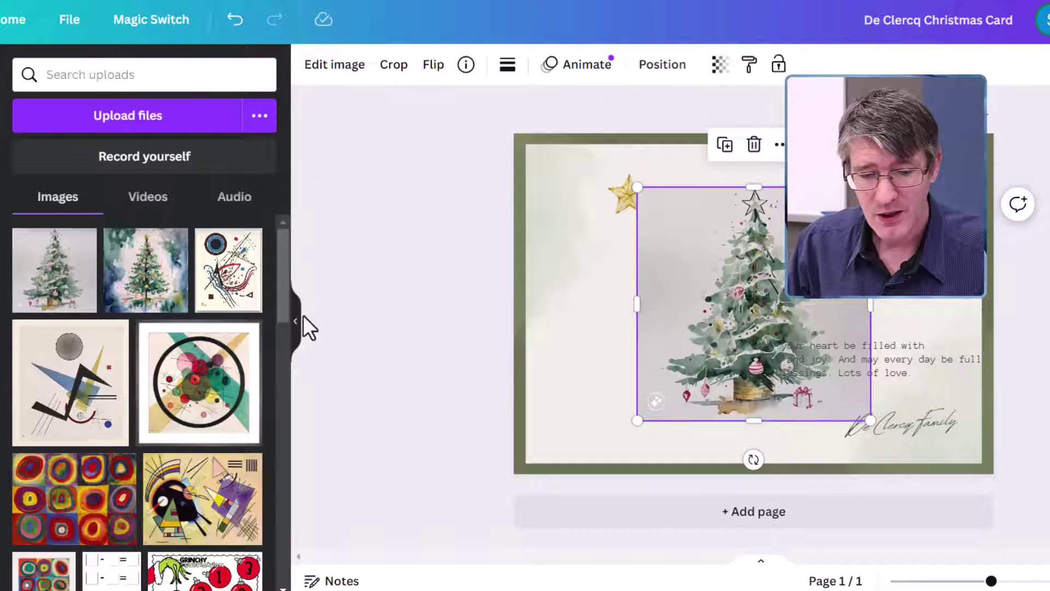
pyautogui.click(295, 321)
pyautogui.moveTo(615, 298); pyautogui.dragTo(505, 275)
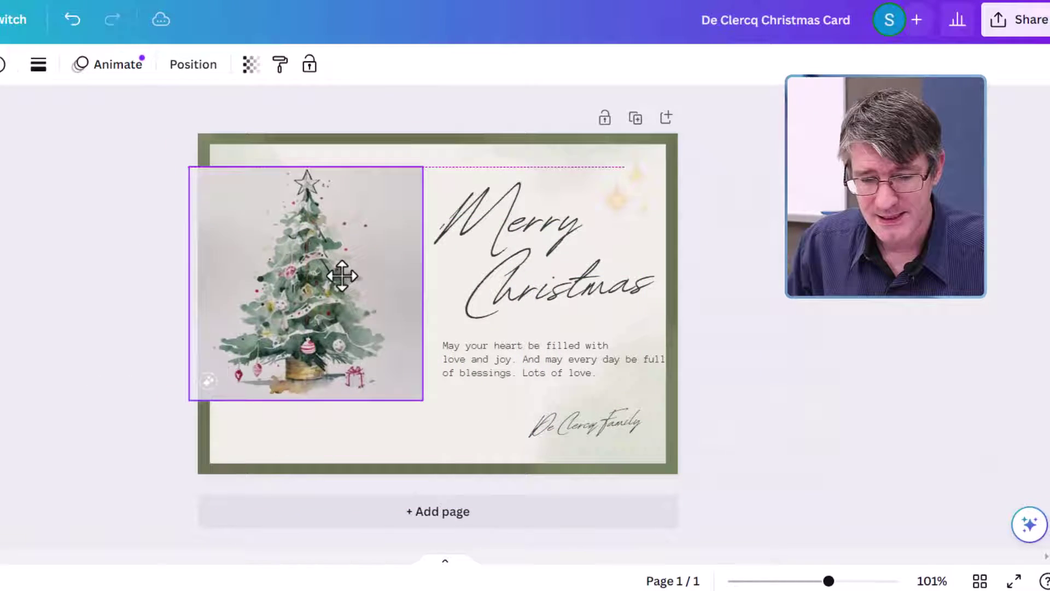
pyautogui.moveTo(342, 275); pyautogui.dragTo(344, 335)
pyautogui.moveTo(430, 224); pyautogui.dragTo(503, 152)
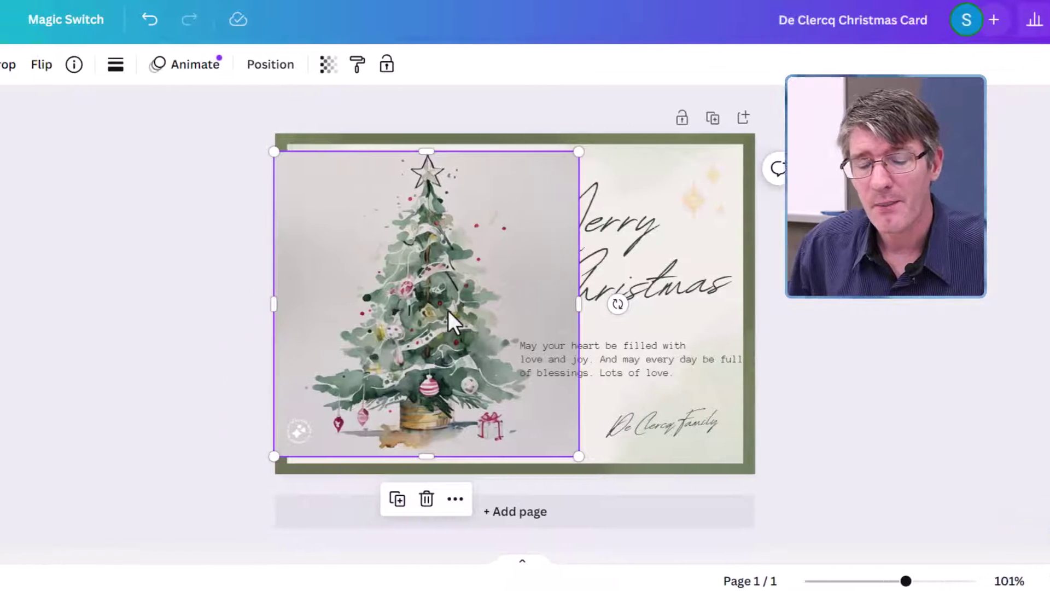
# Remove the tree image's grey background with Background Remover
pyautogui.click(37, 65)
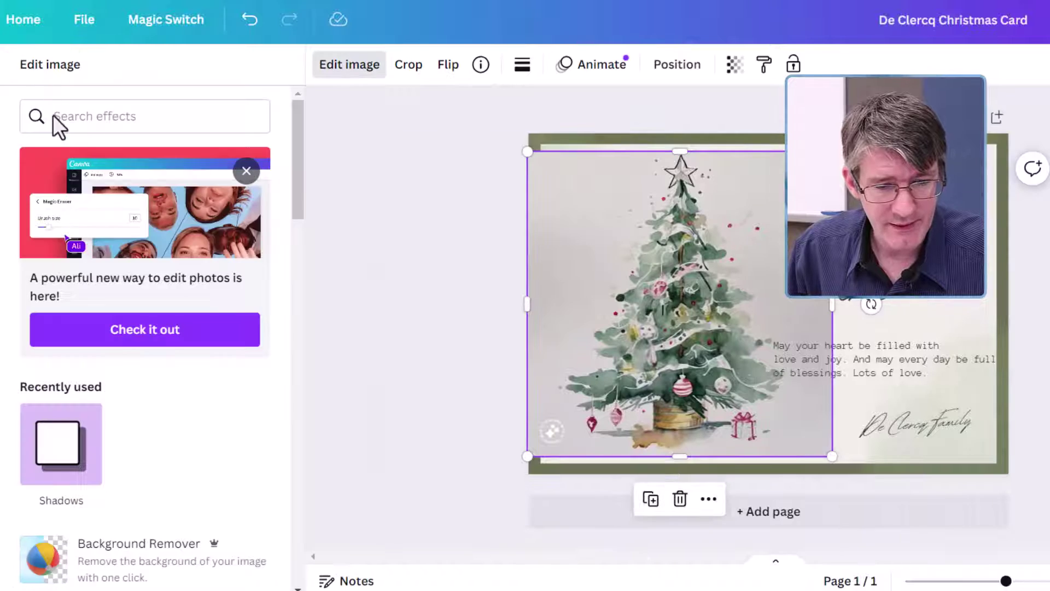
pyautogui.scroll(-3, 126, 355)
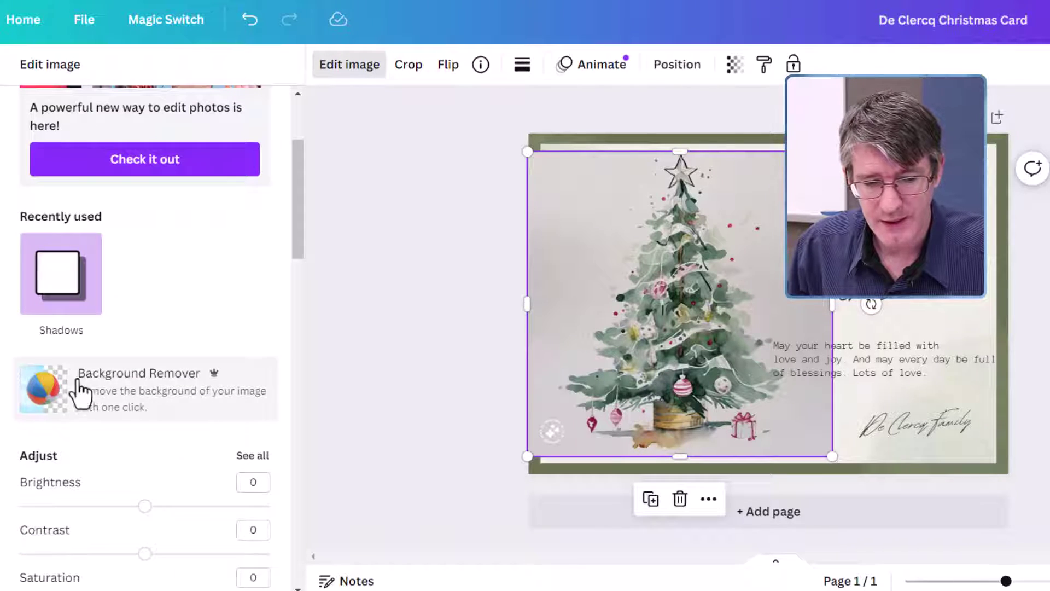
pyautogui.click(108, 399)
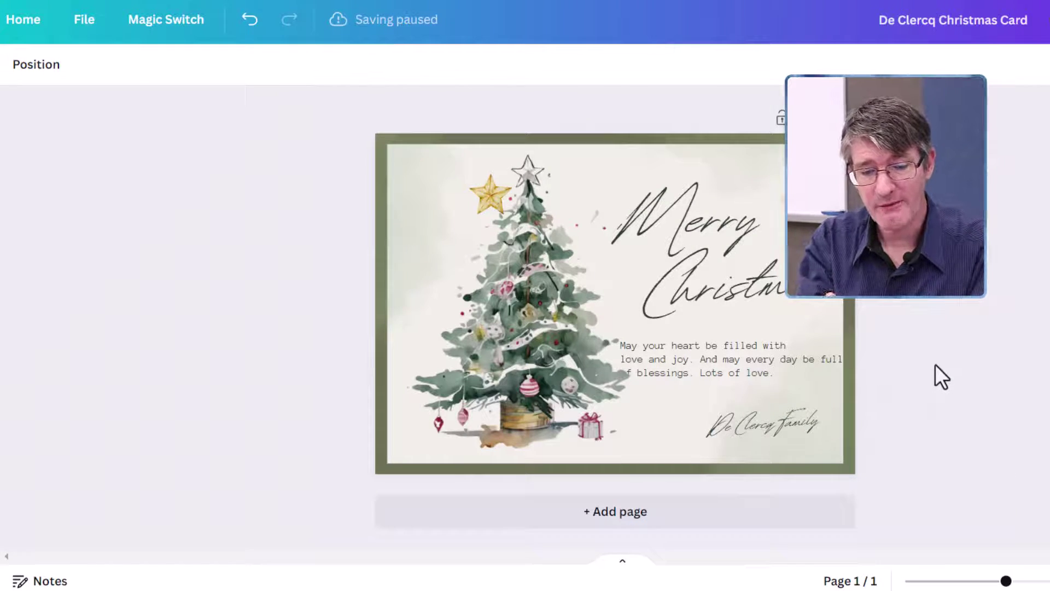
# Resize and nudge the tree image left, ending slightly larger
pyautogui.click(485, 392)
pyautogui.moveTo(678, 152); pyautogui.dragTo(657, 174)
pyautogui.moveTo(537, 356)
pyautogui.mouseDown()
pyautogui.moveTo(500, 326)
pyautogui.moveTo(513, 363)
pyautogui.moveTo(523, 357)
pyautogui.mouseUp()
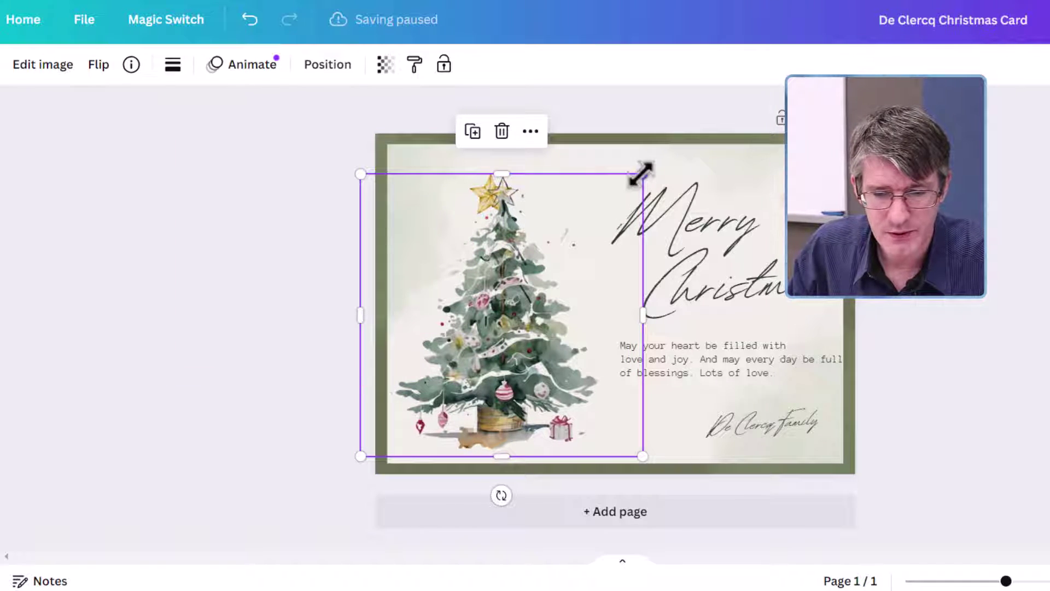
pyautogui.moveTo(641, 173); pyautogui.dragTo(673, 171)
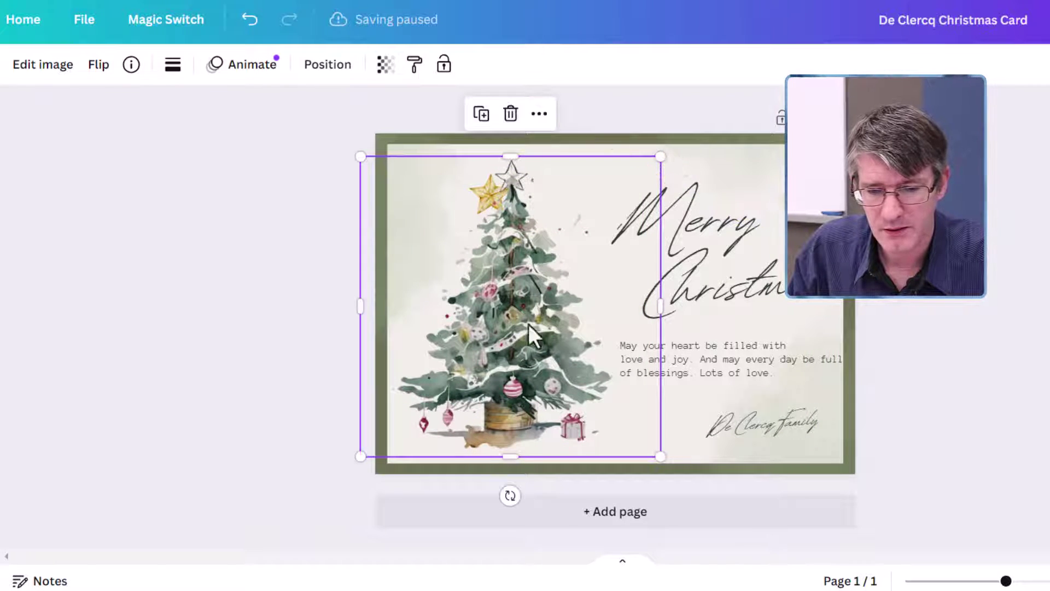
# Send the tree to the back, then undo to keep it in front
pyautogui.rightClick(499, 317)
pyautogui.moveTo(498, 316)
pyautogui.moveTo(599, 277)
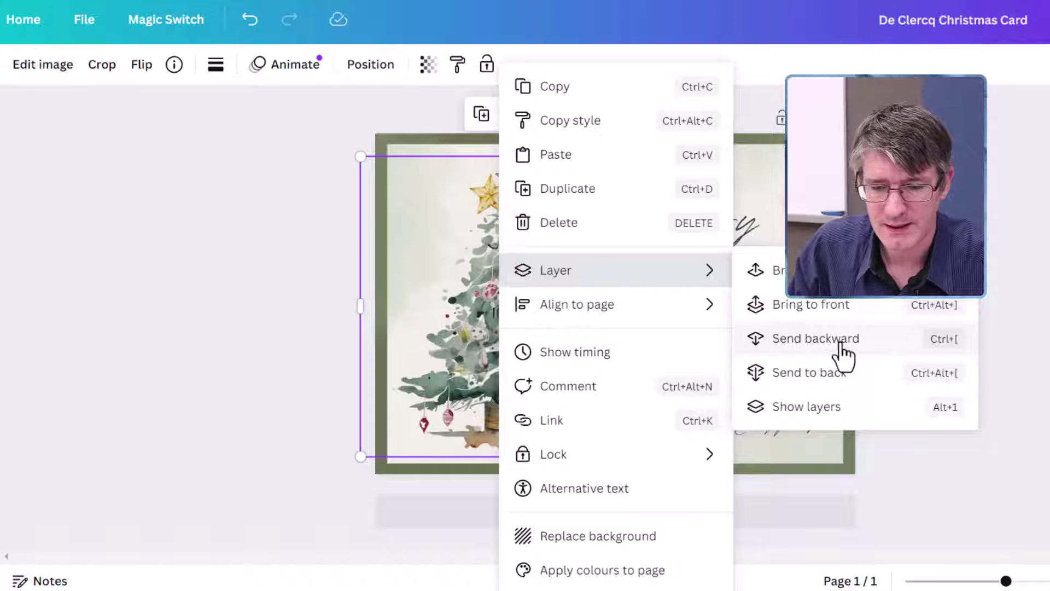
pyautogui.click(854, 377)
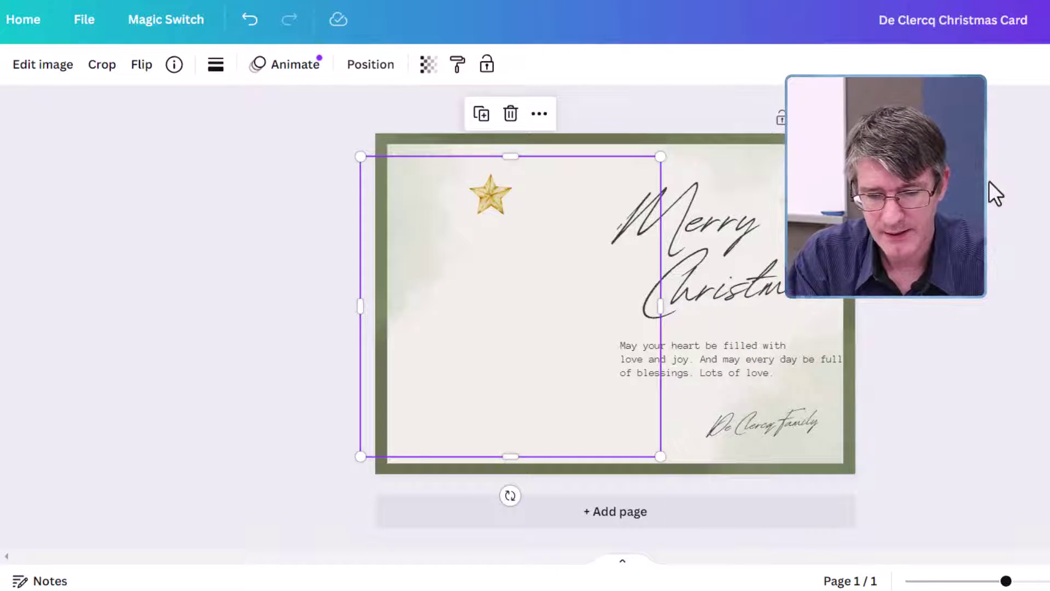
pyautogui.hotkey('ctrl', 'z')
# Move the gold star onto the top of the tree
pyautogui.moveTo(169, 378); pyautogui.dragTo(493, 194)
pyautogui.click(488, 196)
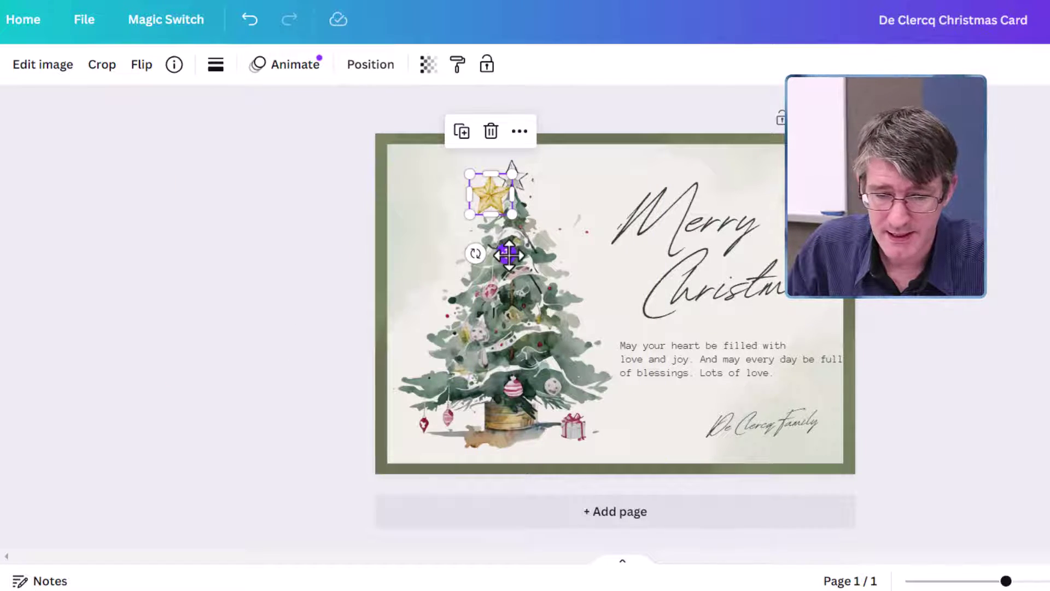
pyautogui.moveTo(506, 253); pyautogui.dragTo(524, 236)
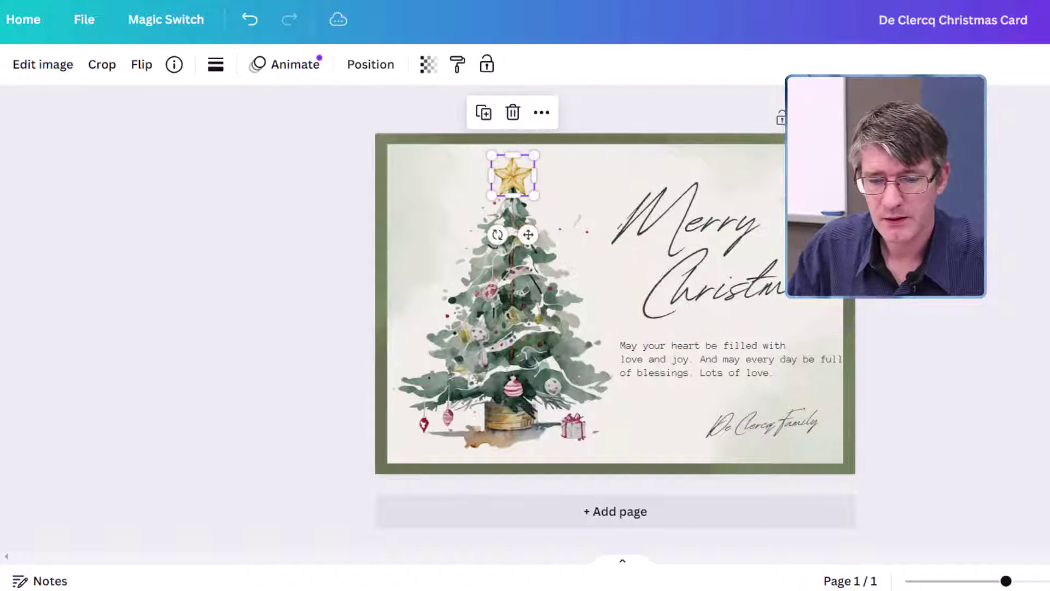
pyautogui.press('Escape')
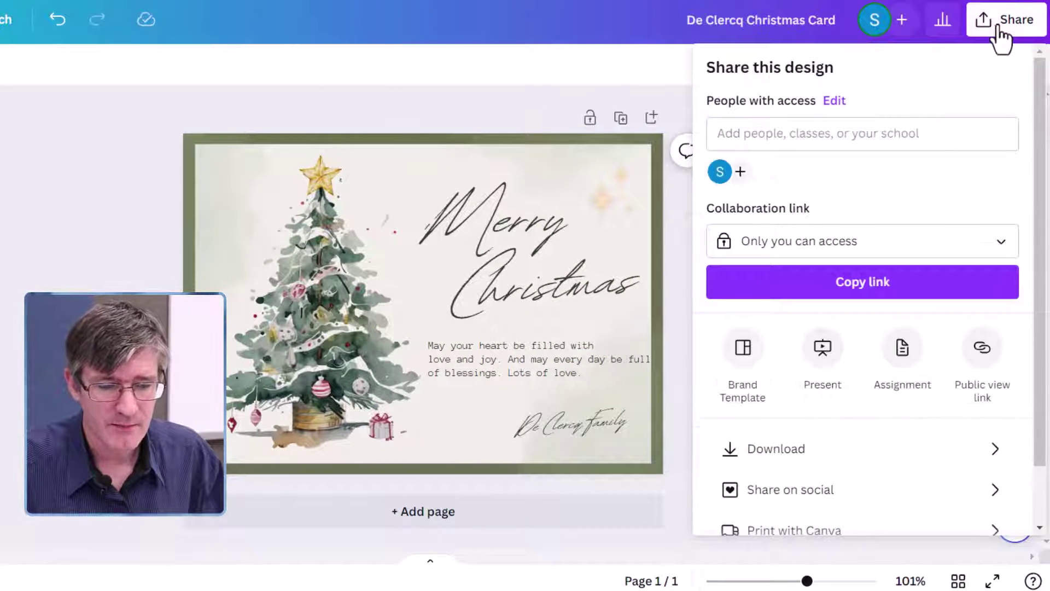
# Download the Christmas card as a PNG at 1,748 × 1,240 px
pyautogui.click(861, 462)
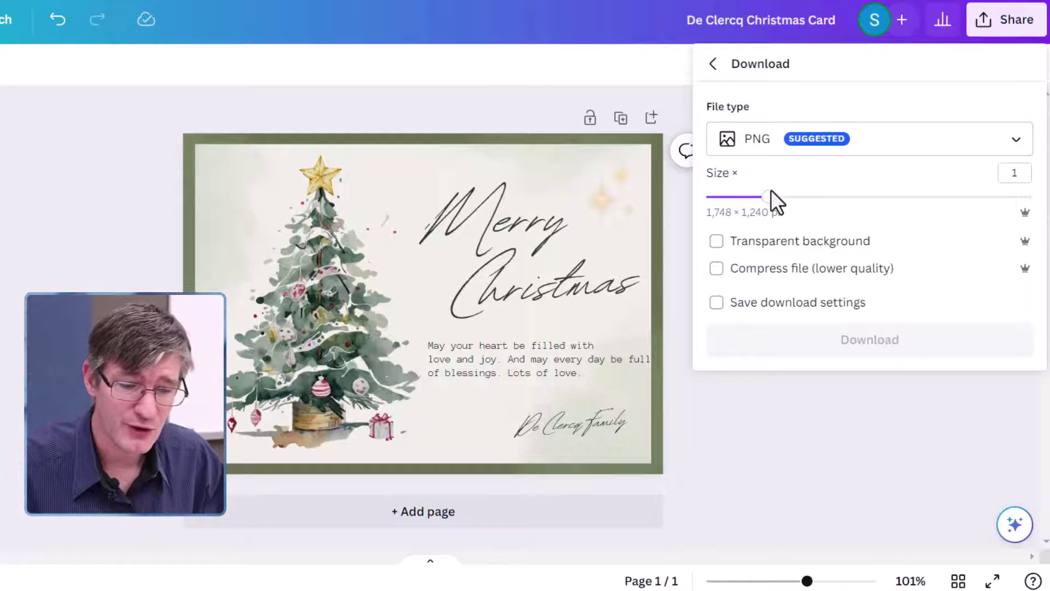
pyautogui.click(803, 142)
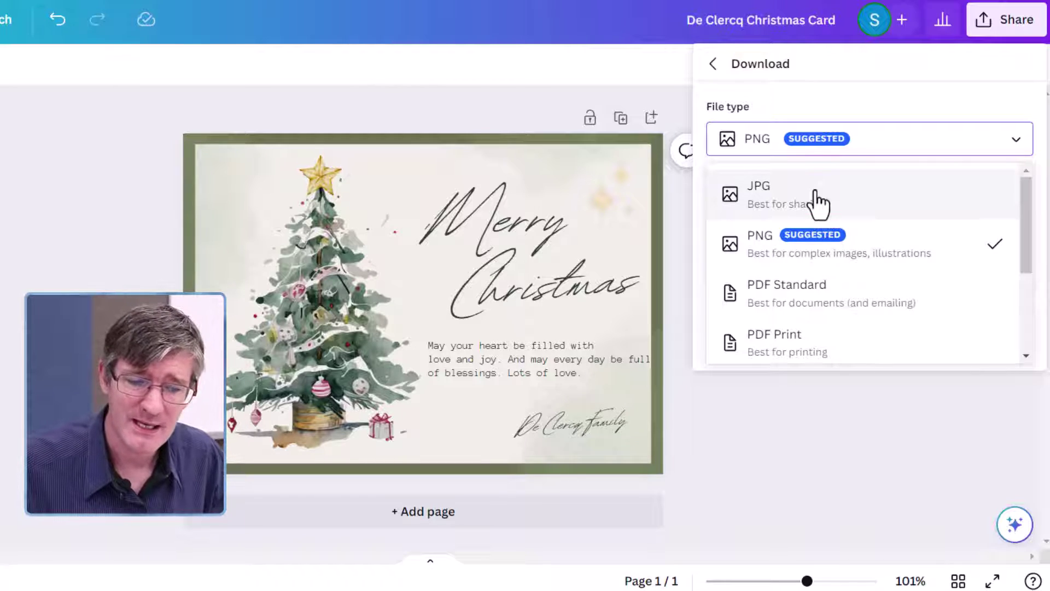
pyautogui.click(849, 255)
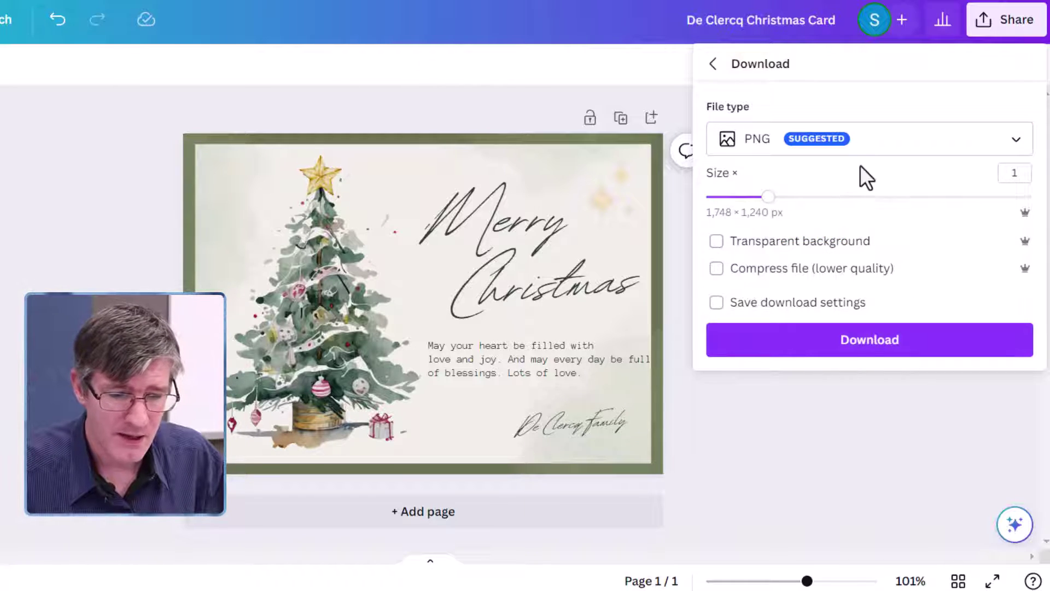
pyautogui.click(895, 356)
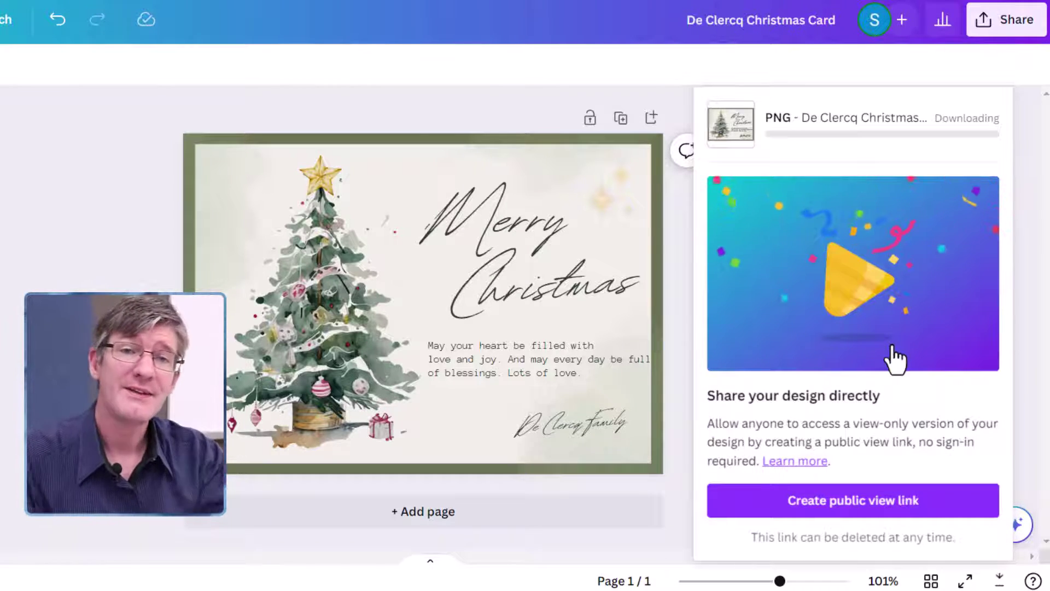